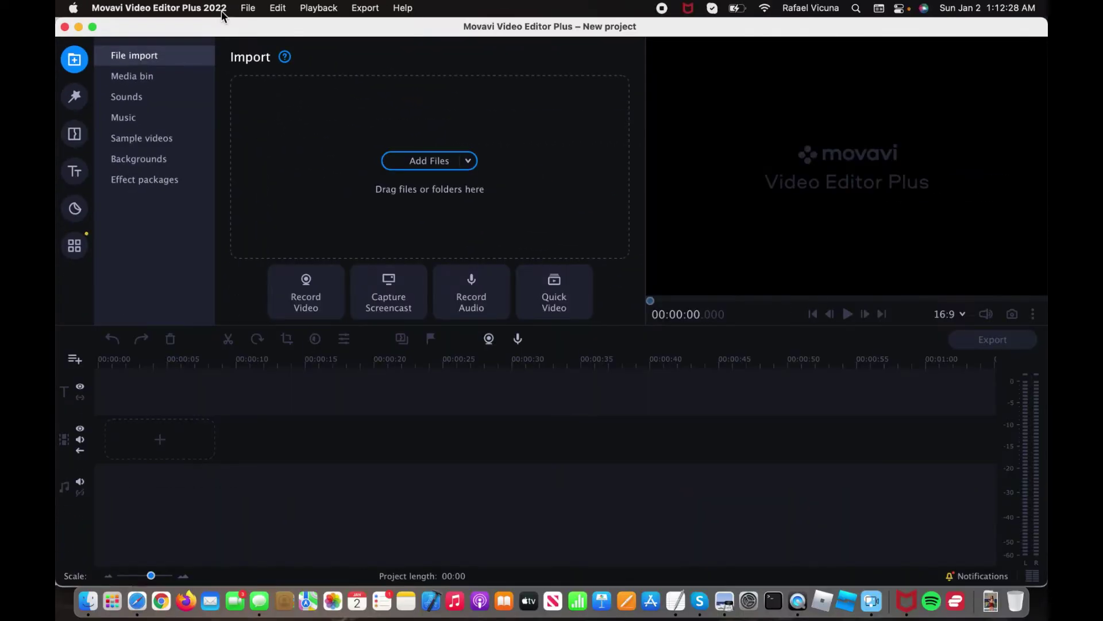
Step: Import my main clip.mp4, the Screen Shot PNG and overlay.mov from 'overlay for movavi' into Movavi
click(94, 604)
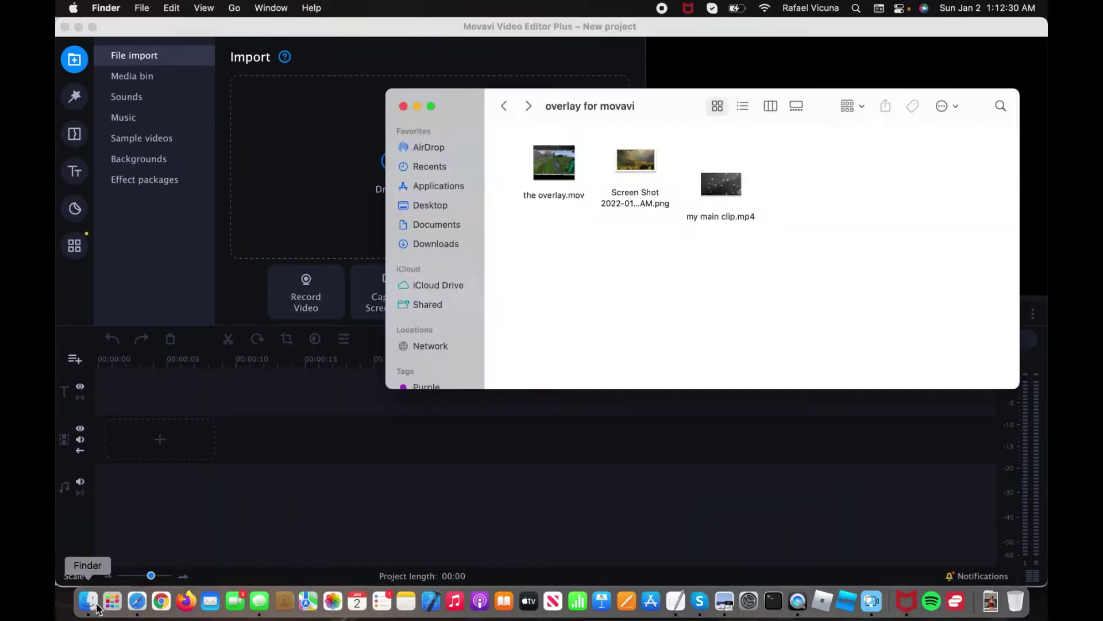
drag(684, 109, 712, 233)
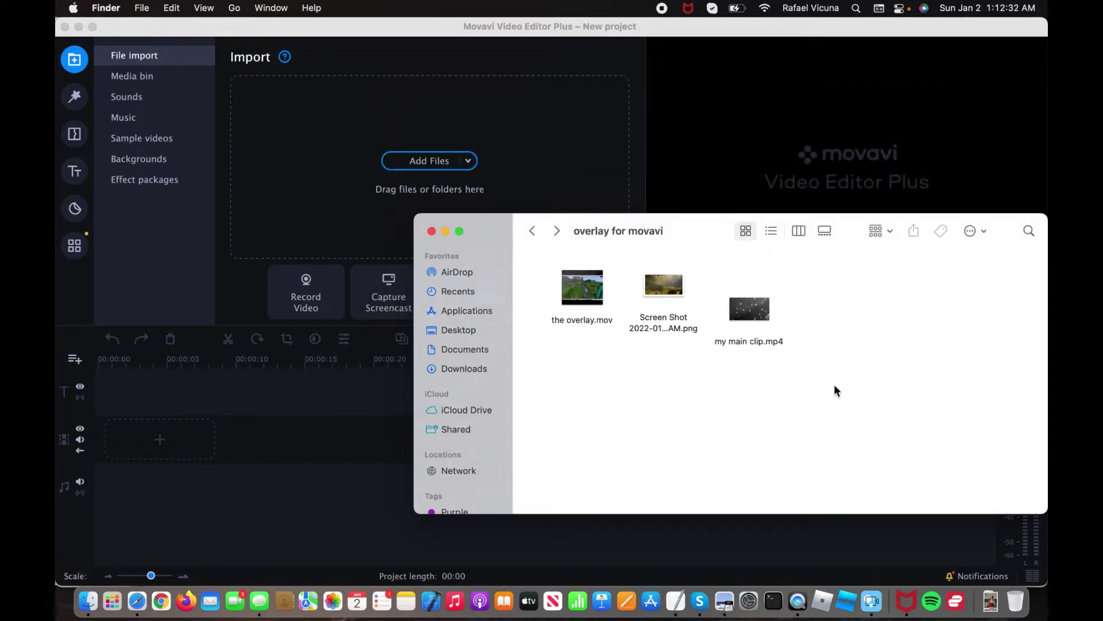
drag(833, 383, 580, 309)
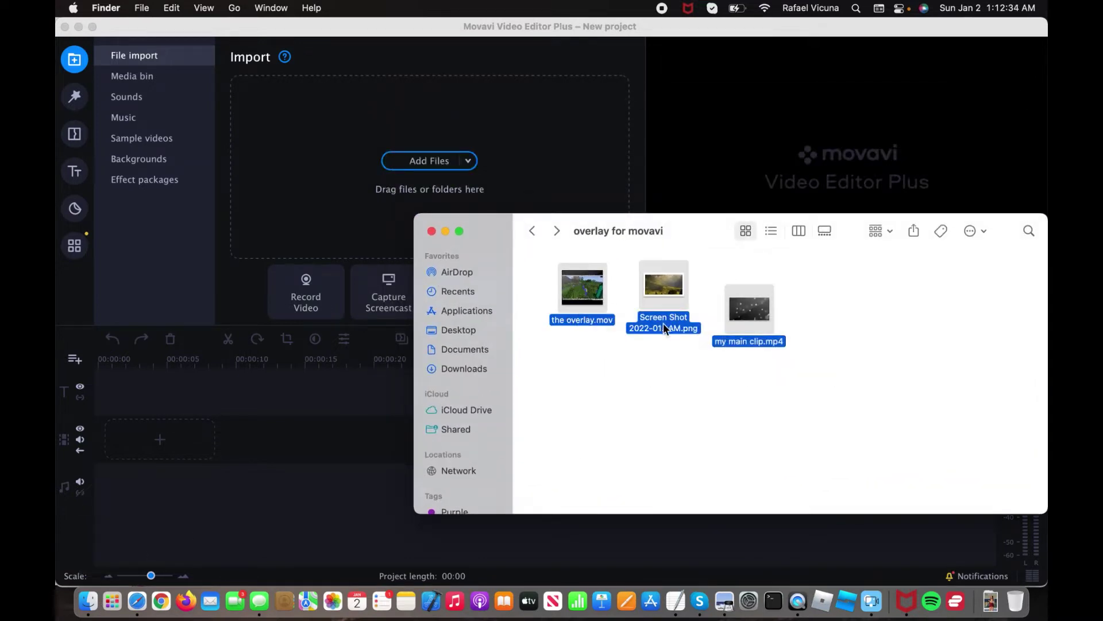
click(675, 327)
drag(675, 328, 652, 347)
drag(848, 362, 545, 285)
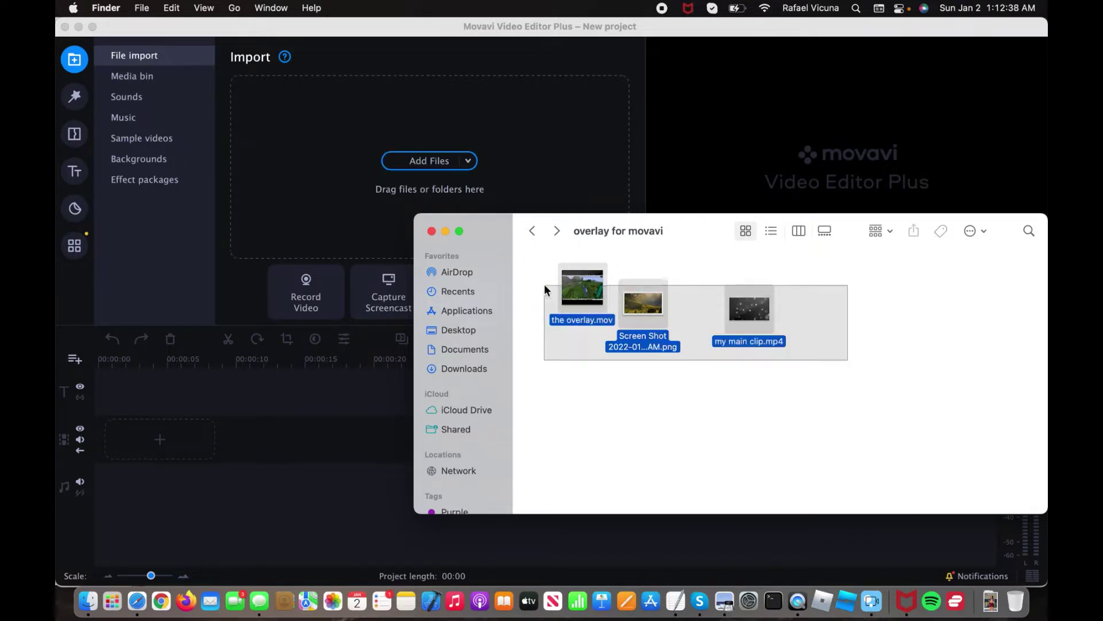
drag(678, 347, 396, 185)
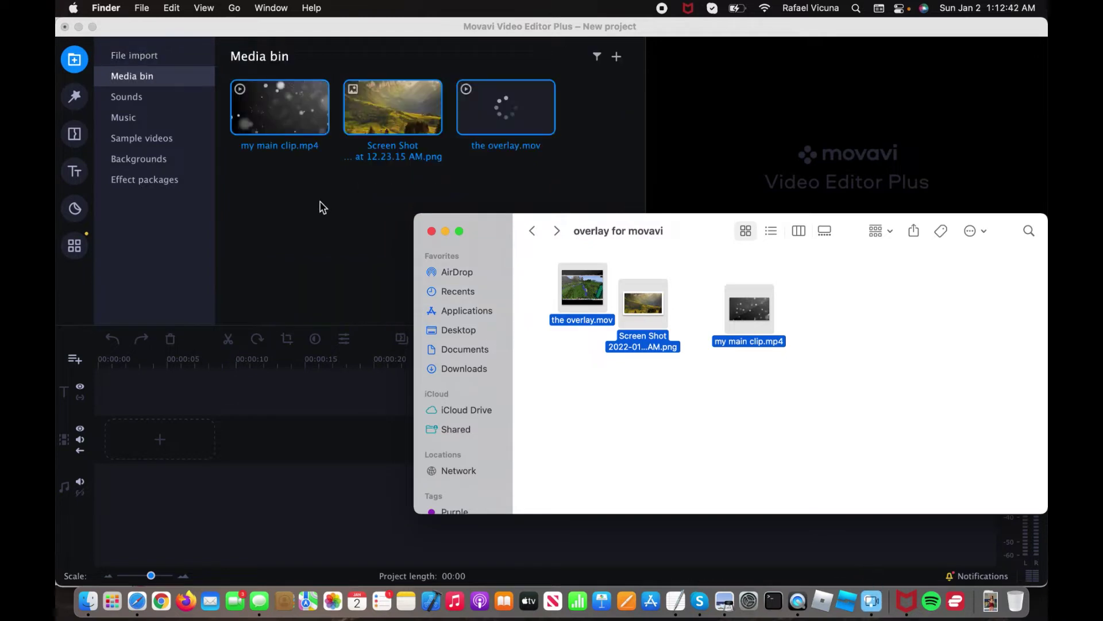
click(323, 208)
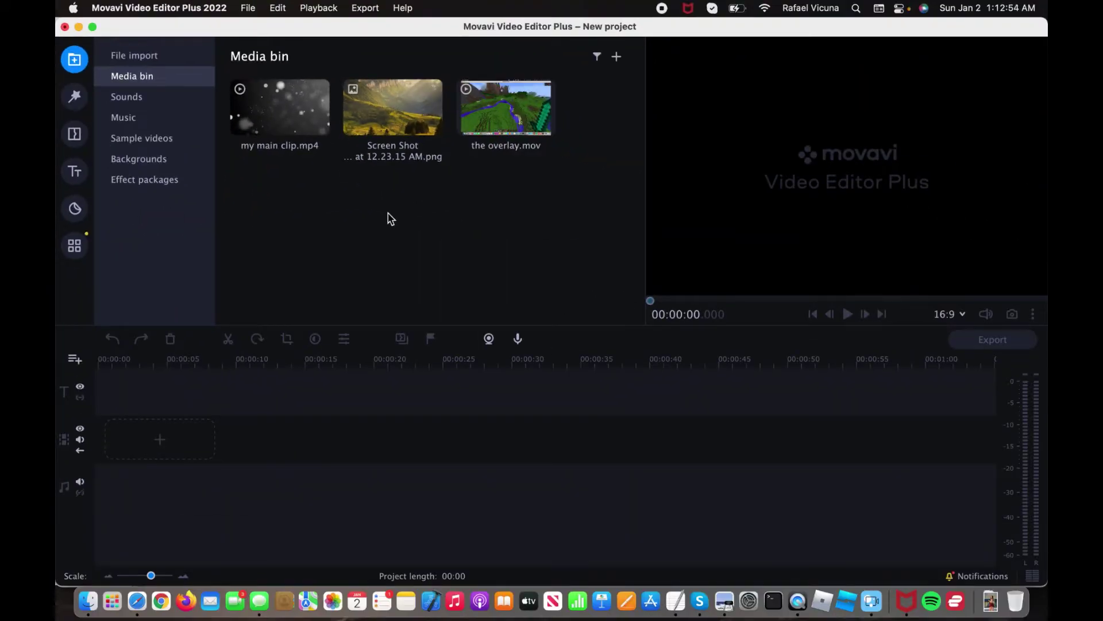
Step: Place my main clip.mp4 on the main video track and add an empty video track above it
drag(289, 122, 110, 431)
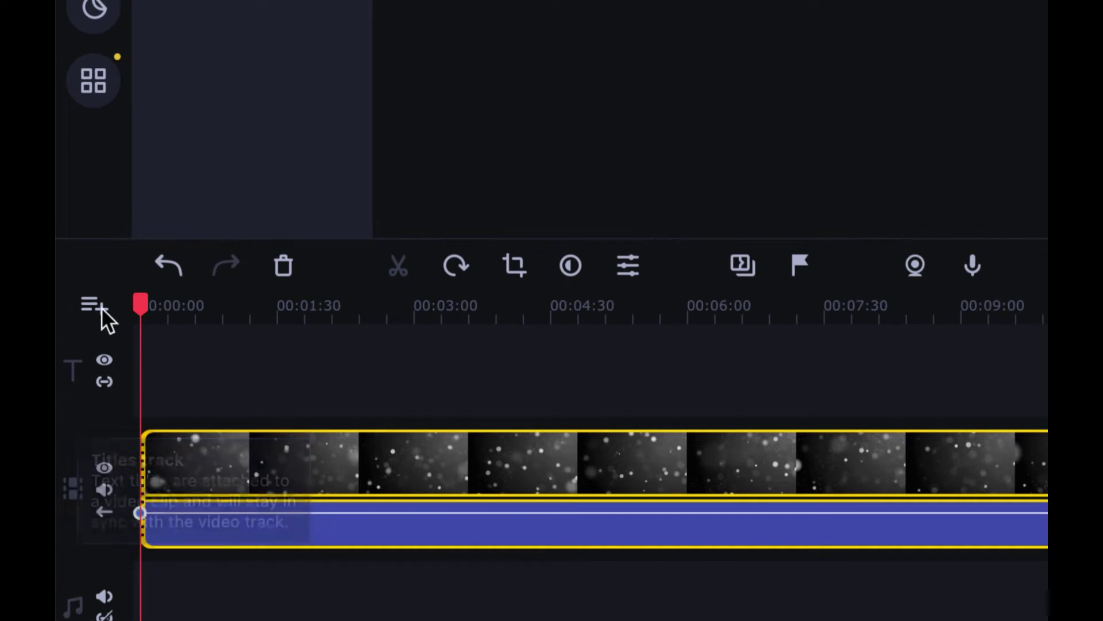
click(101, 307)
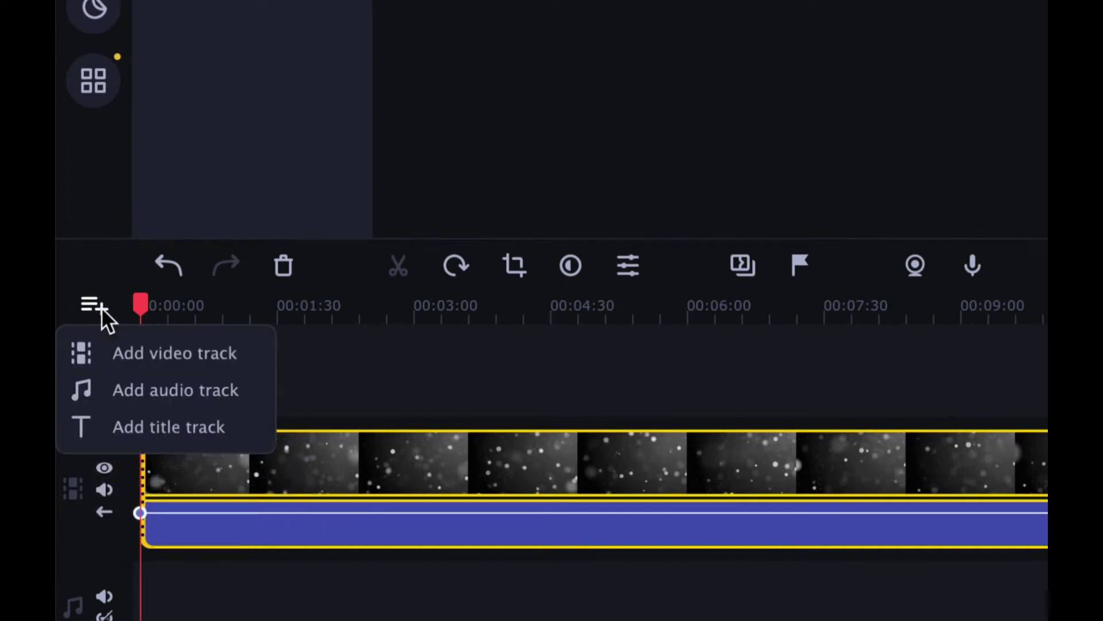
click(182, 354)
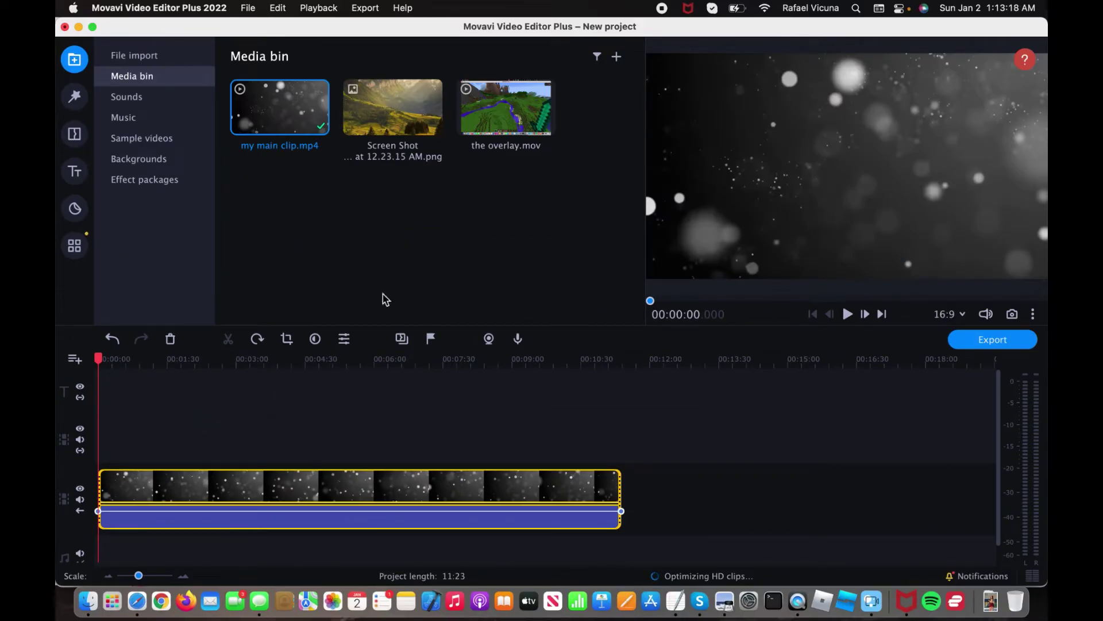
Step: Put overlay.mov on the new overlay track, zoom the timeline in, and set the playhead to 00:00:05.180
click(507, 208)
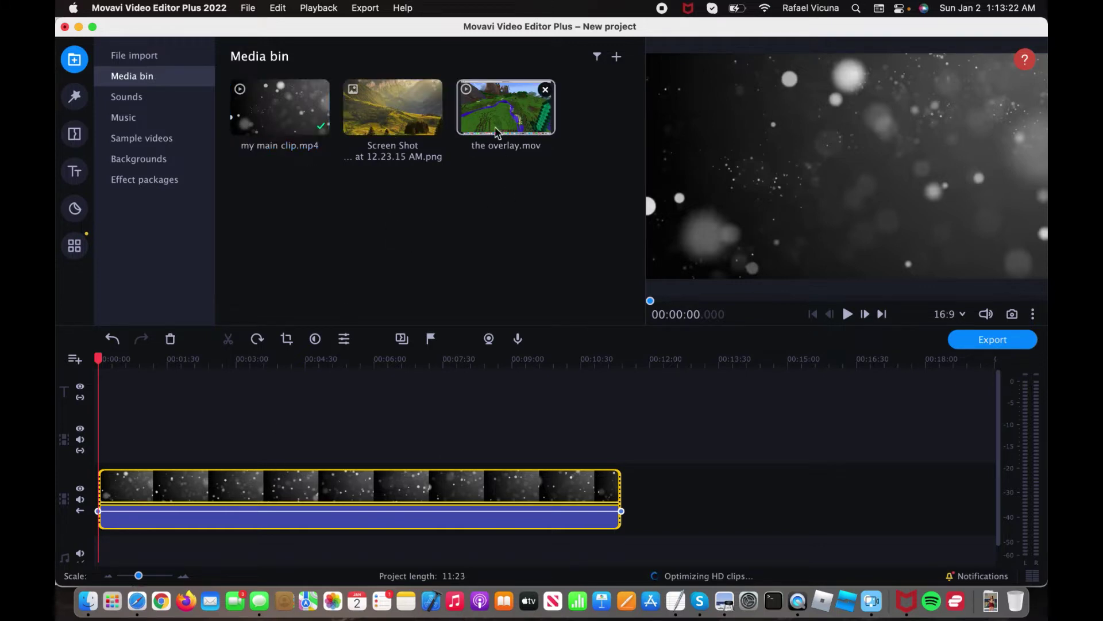
drag(501, 109, 98, 425)
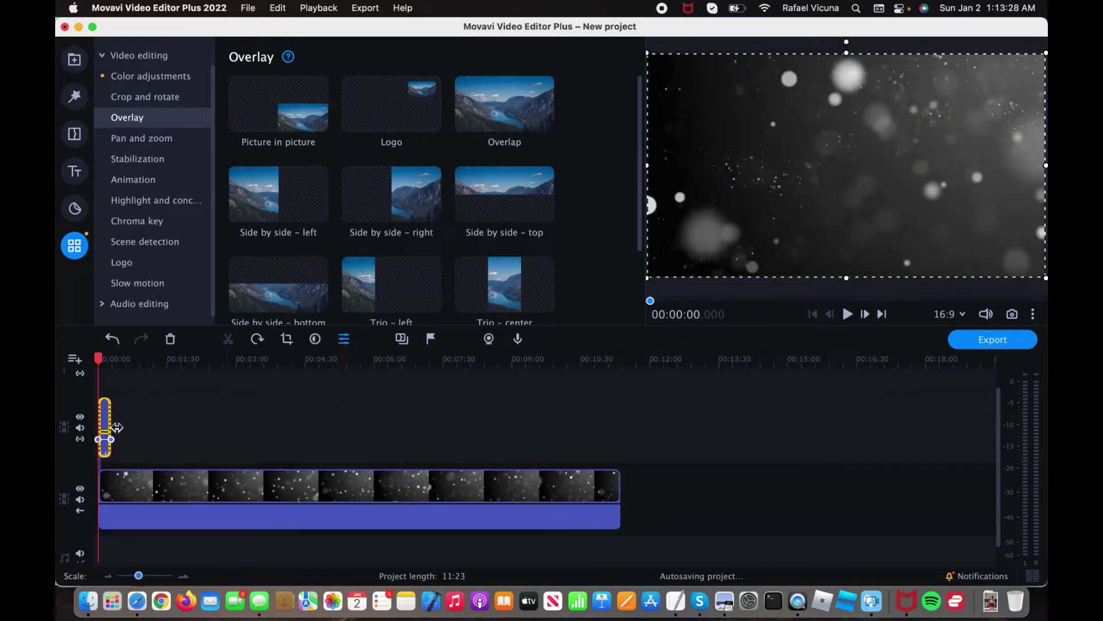
scroll(143, 422, down, 1)
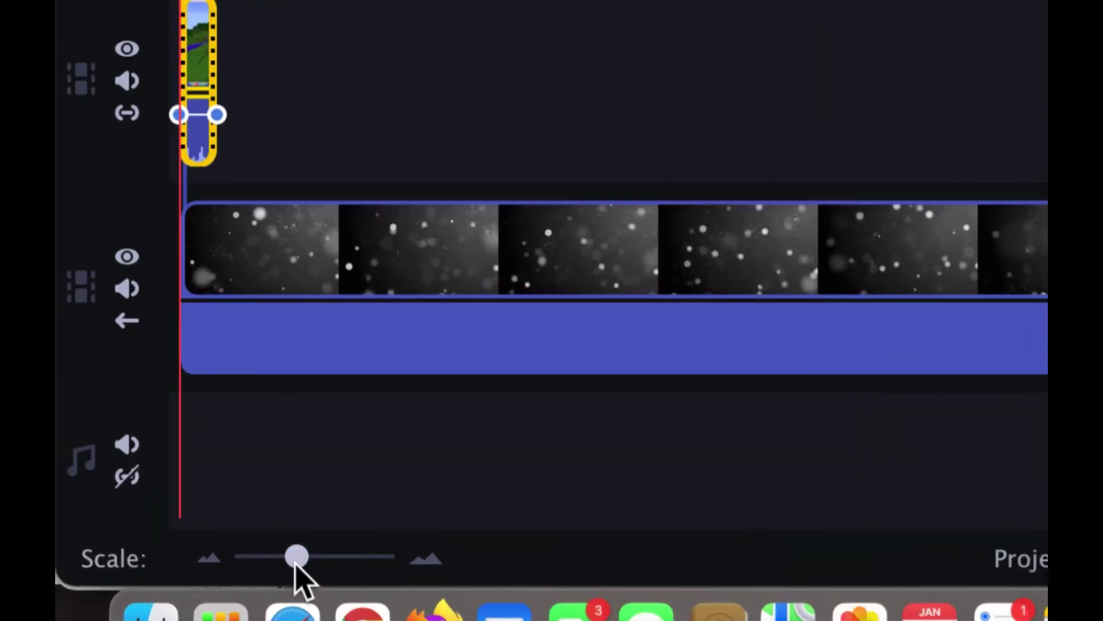
drag(296, 558, 327, 557)
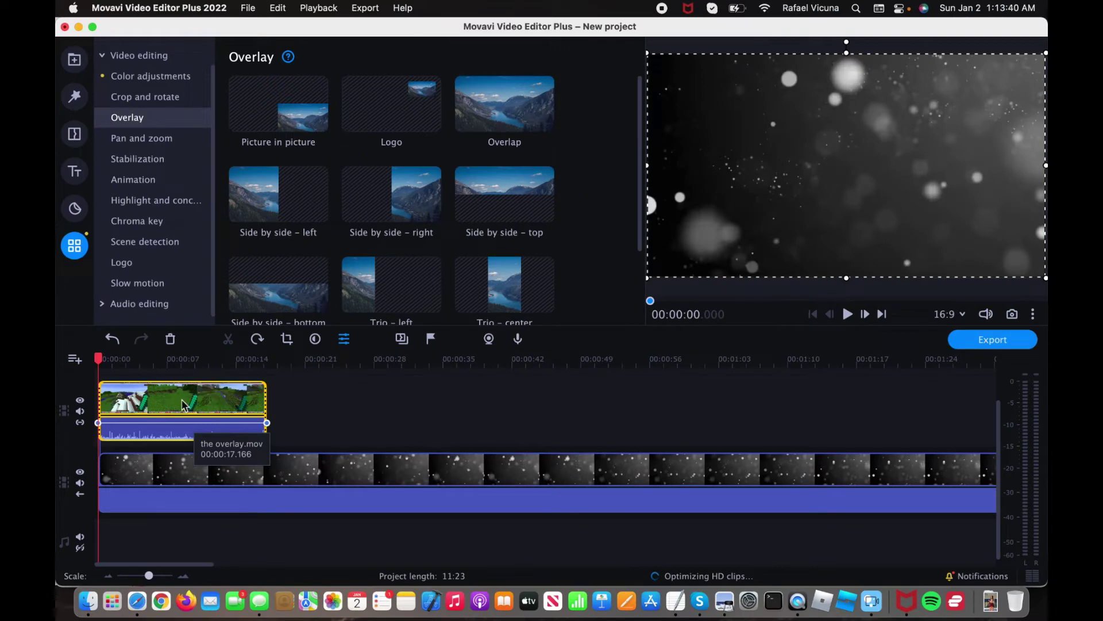
scroll(156, 408, up, 1)
click(149, 408)
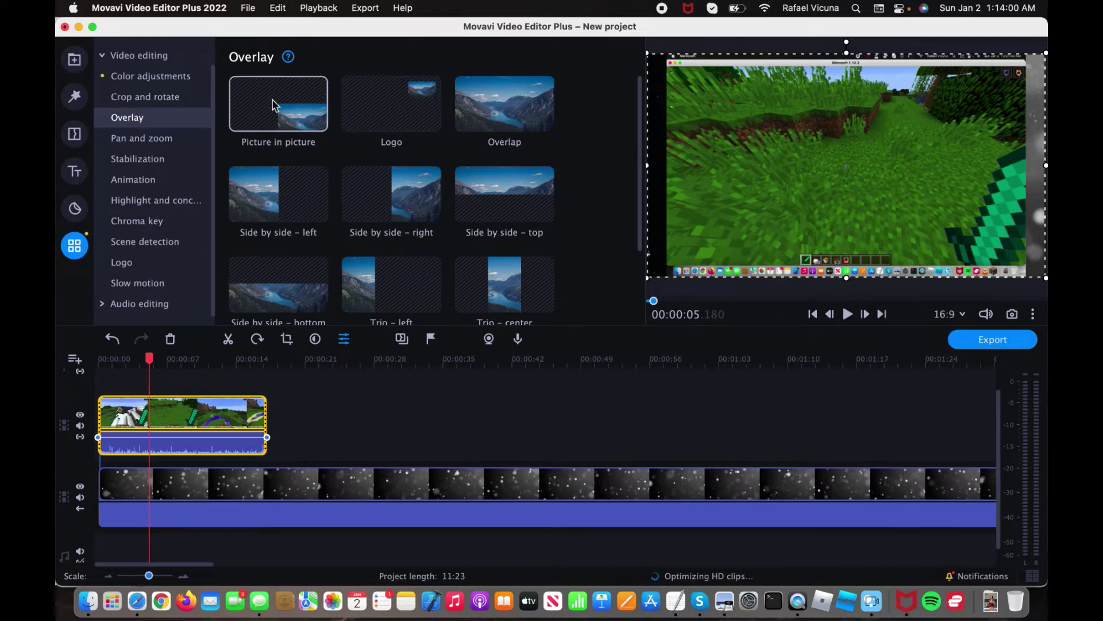
scroll(396, 122, down, 1)
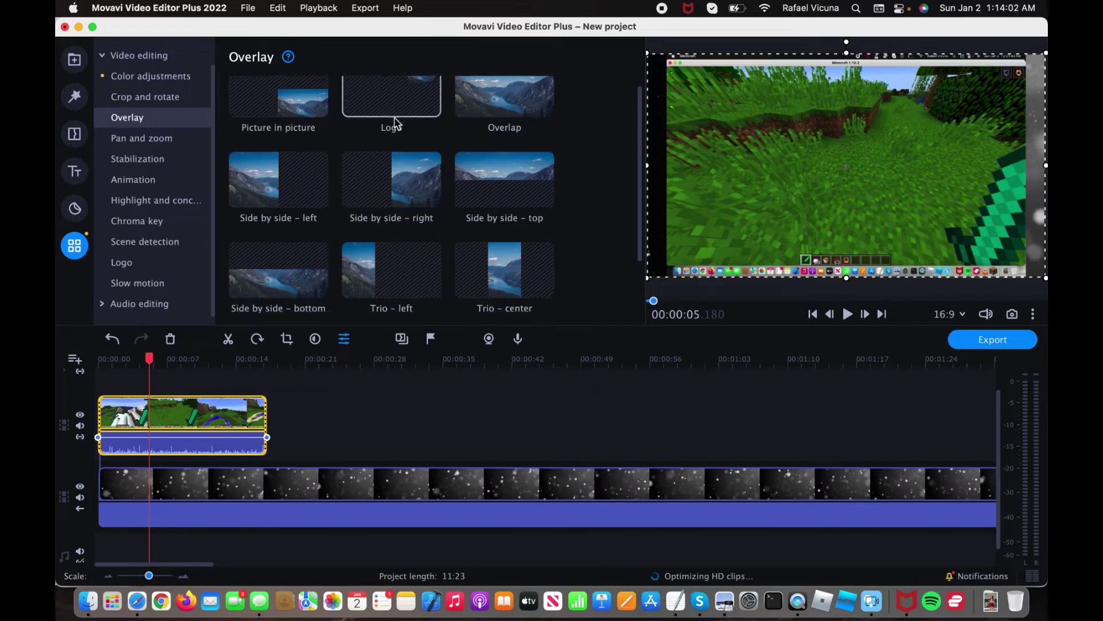
scroll(395, 121, down, 5)
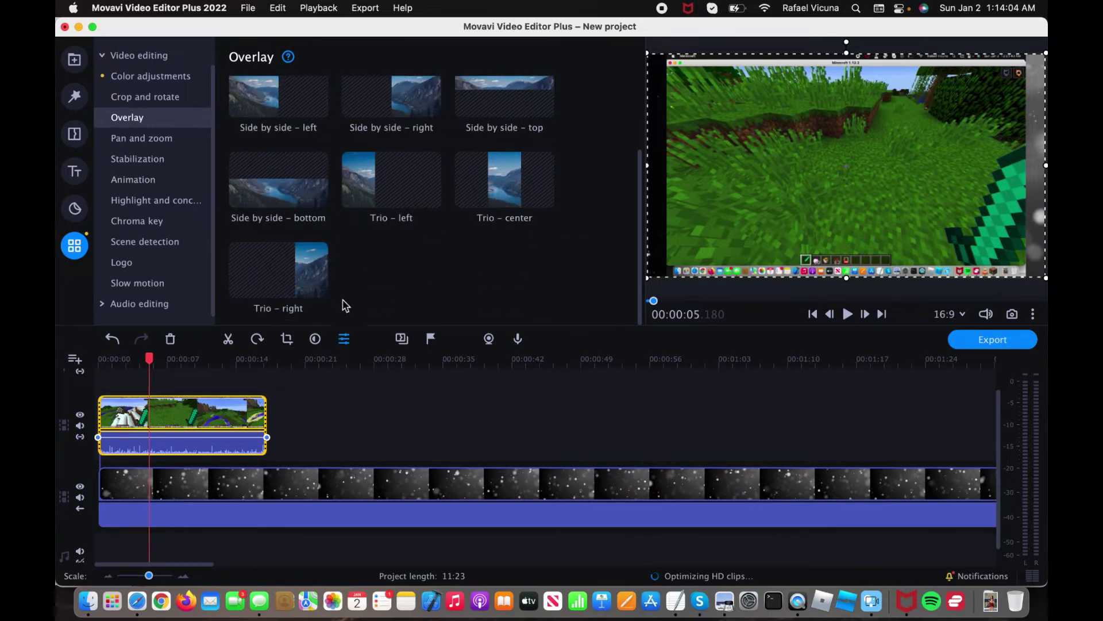
scroll(373, 184, up, 5)
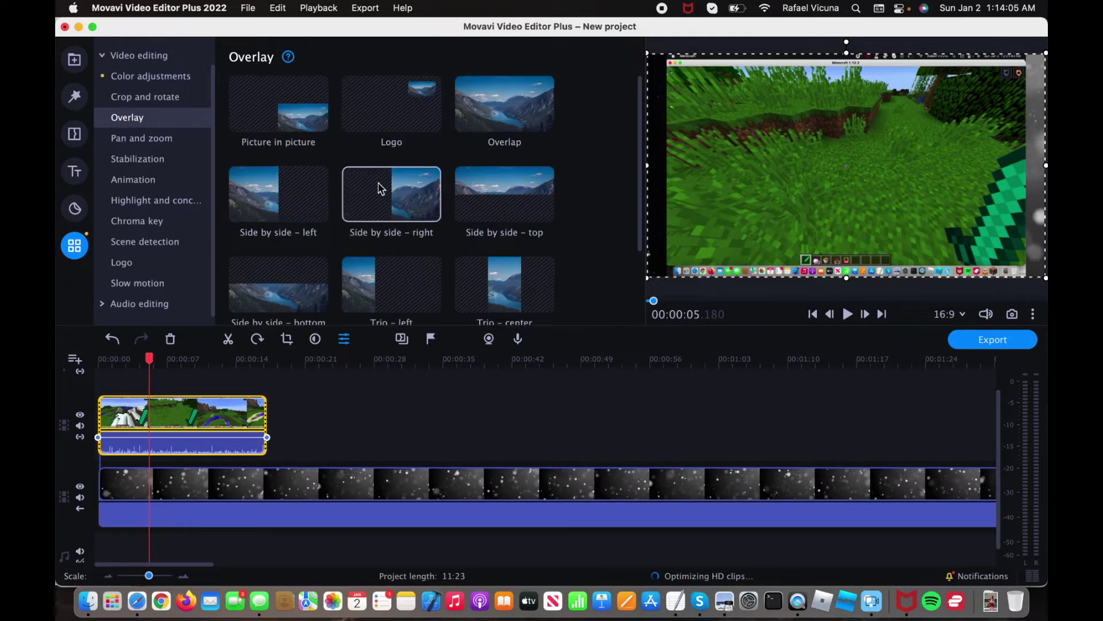
click(278, 112)
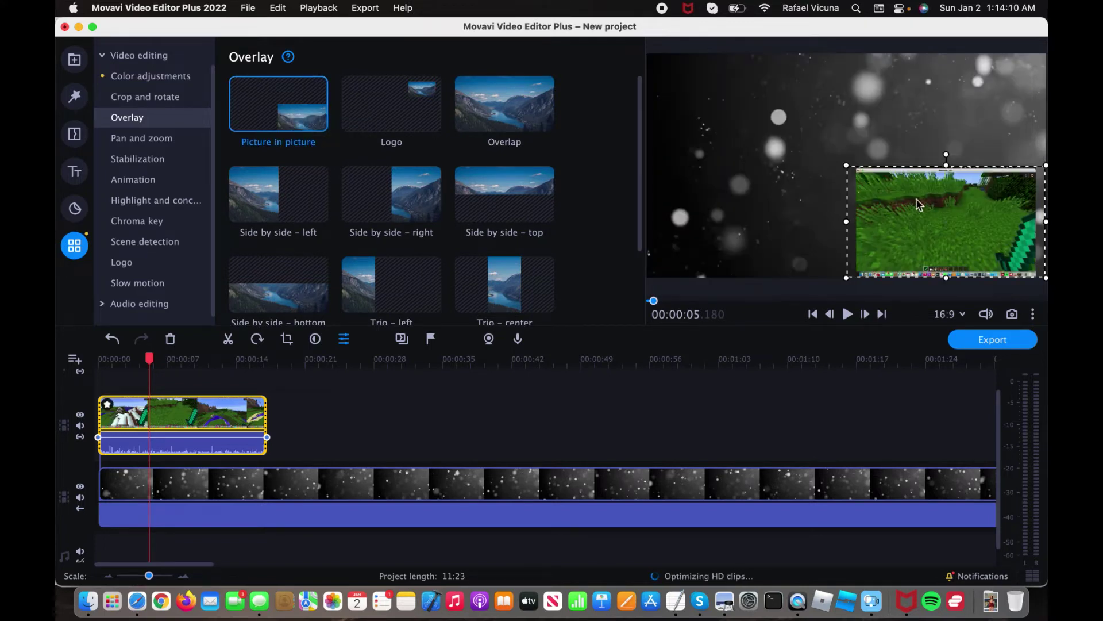
Step: Move the Minecraft inset to the upper-left, enlarge it, and return the playhead to the project start
drag(918, 204, 746, 140)
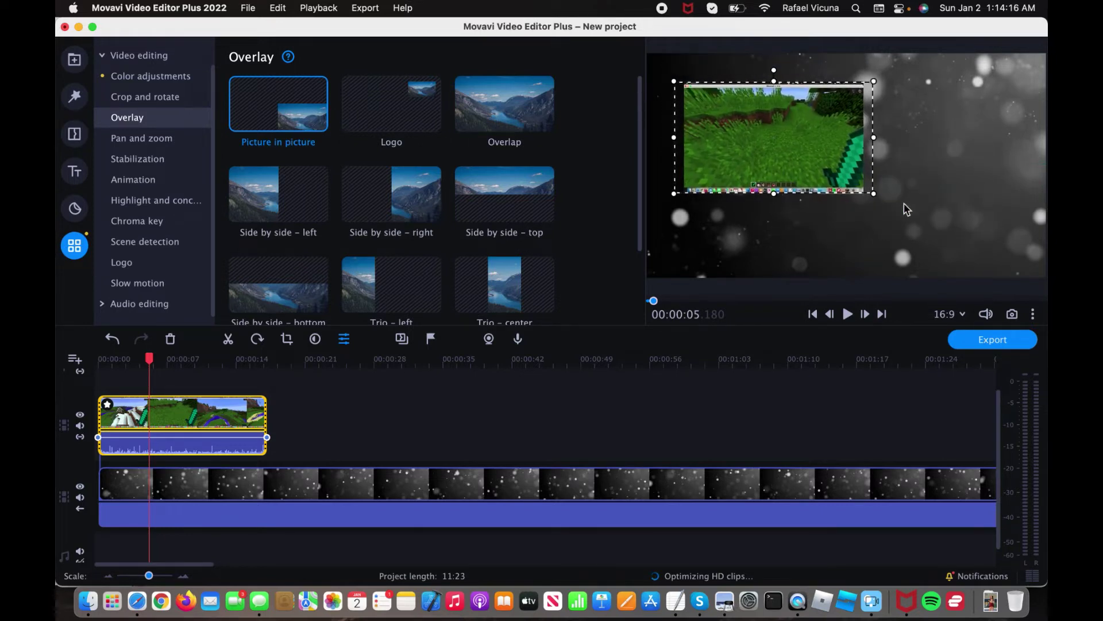
drag(874, 193, 825, 167)
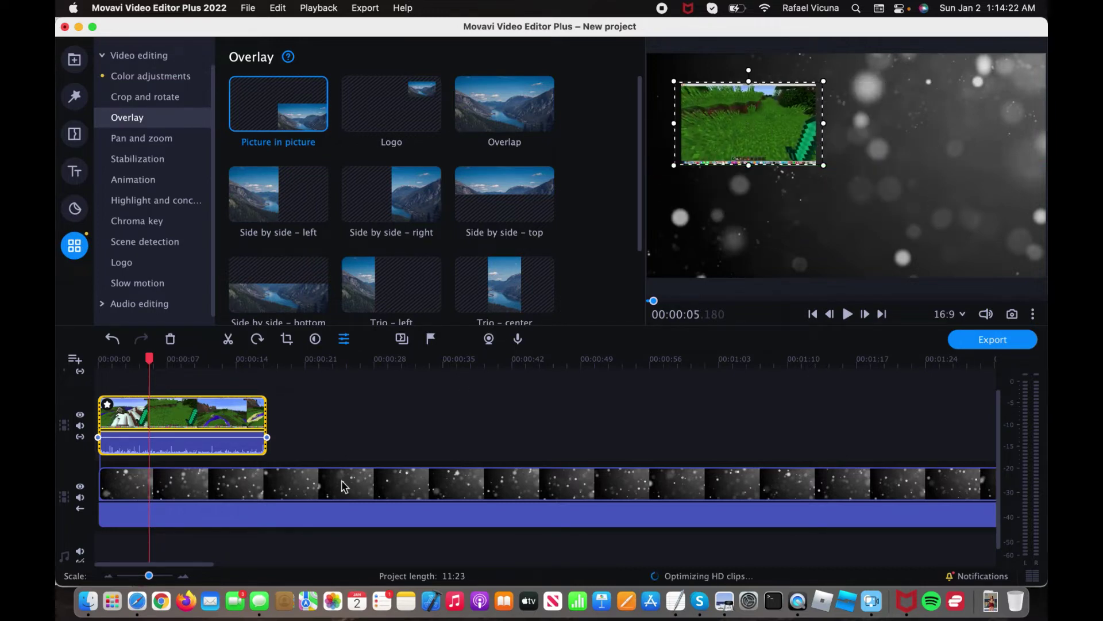
click(151, 361)
click(103, 361)
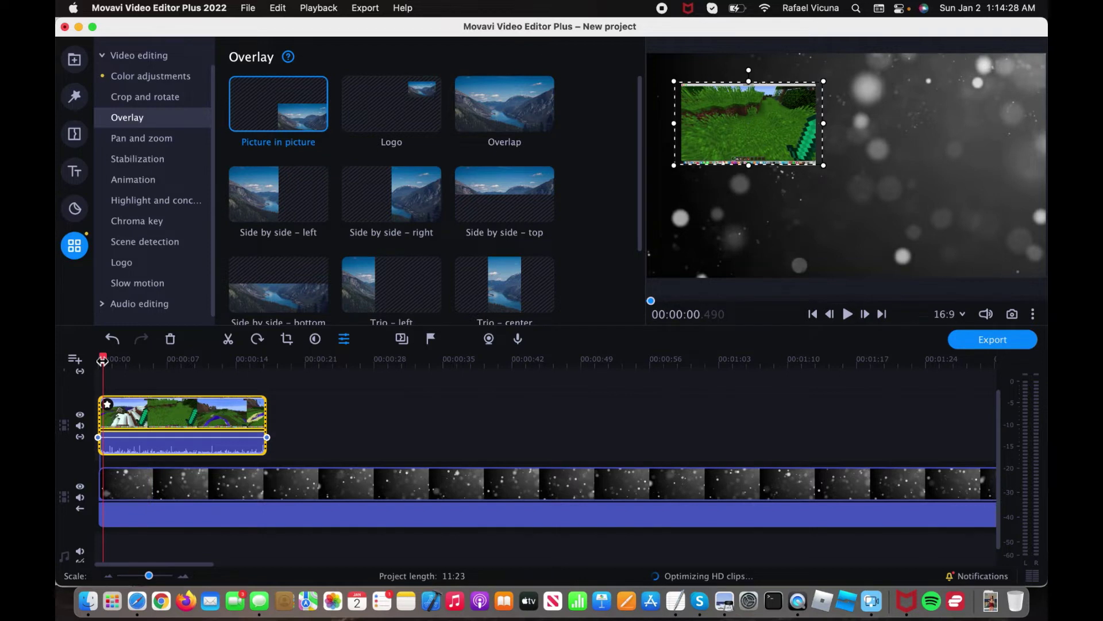
click(102, 361)
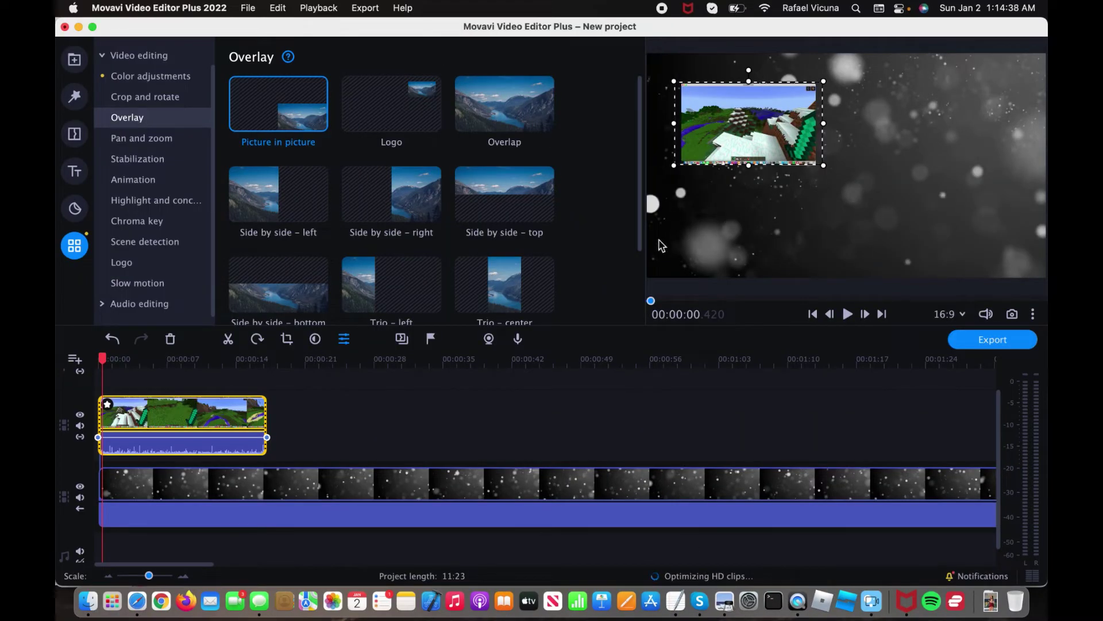
Step: Play the project to preview the Minecraft inset, stop, and select the Minecraft clip to see its properties
click(849, 316)
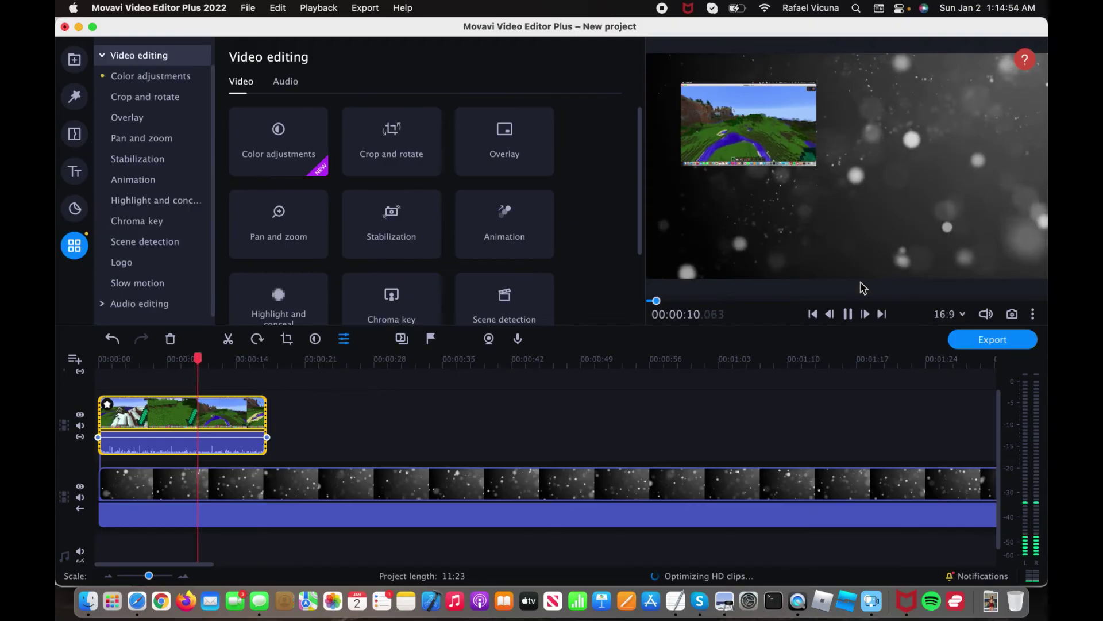
key(space)
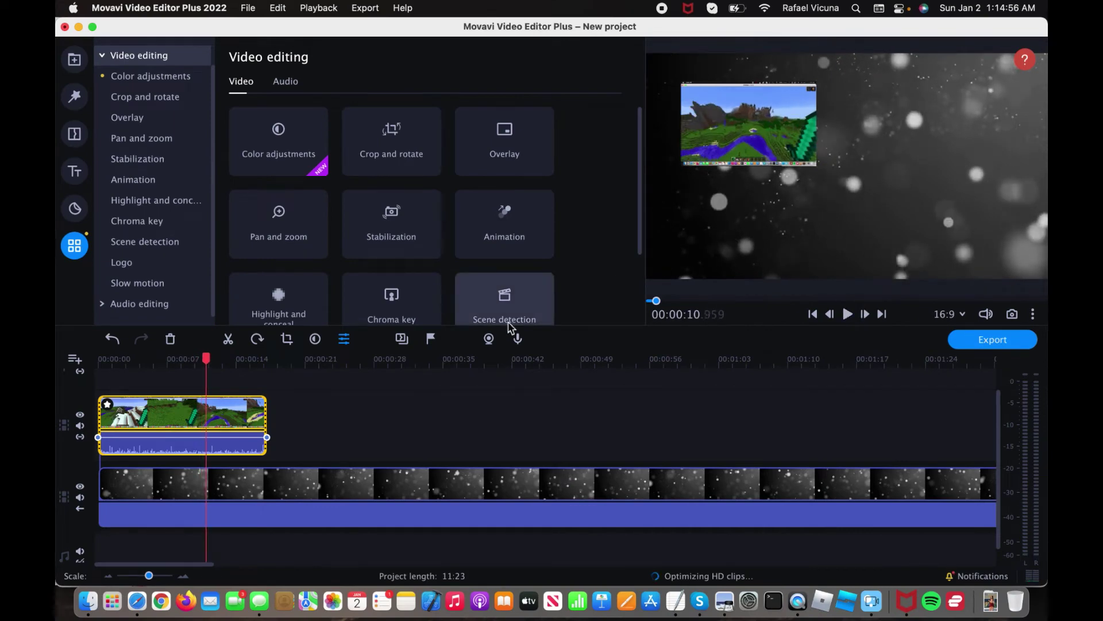
click(157, 419)
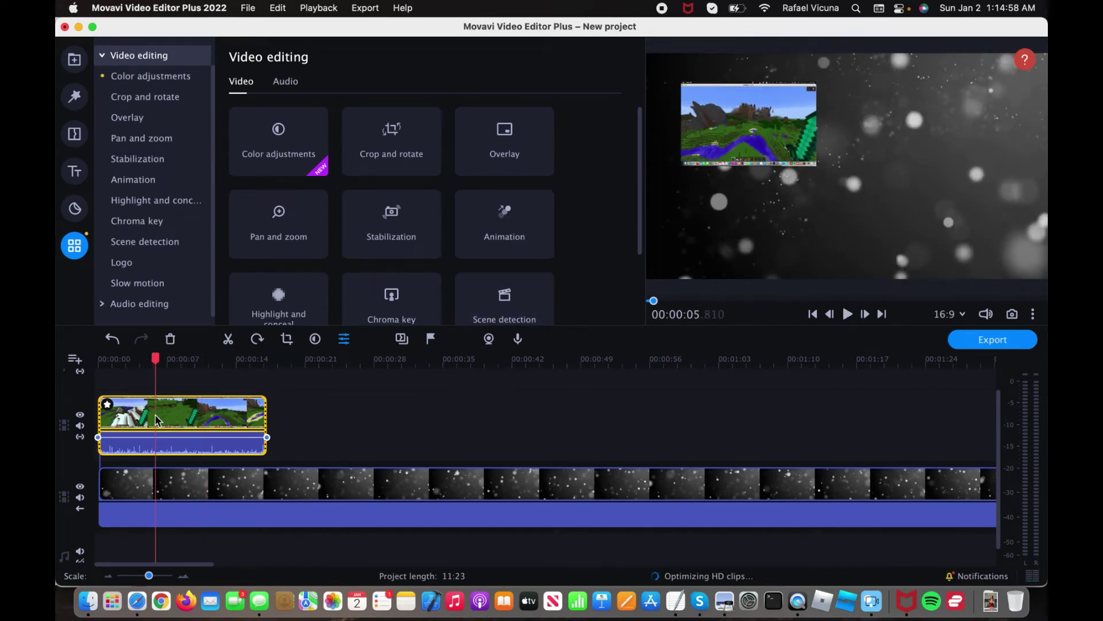
click(161, 421)
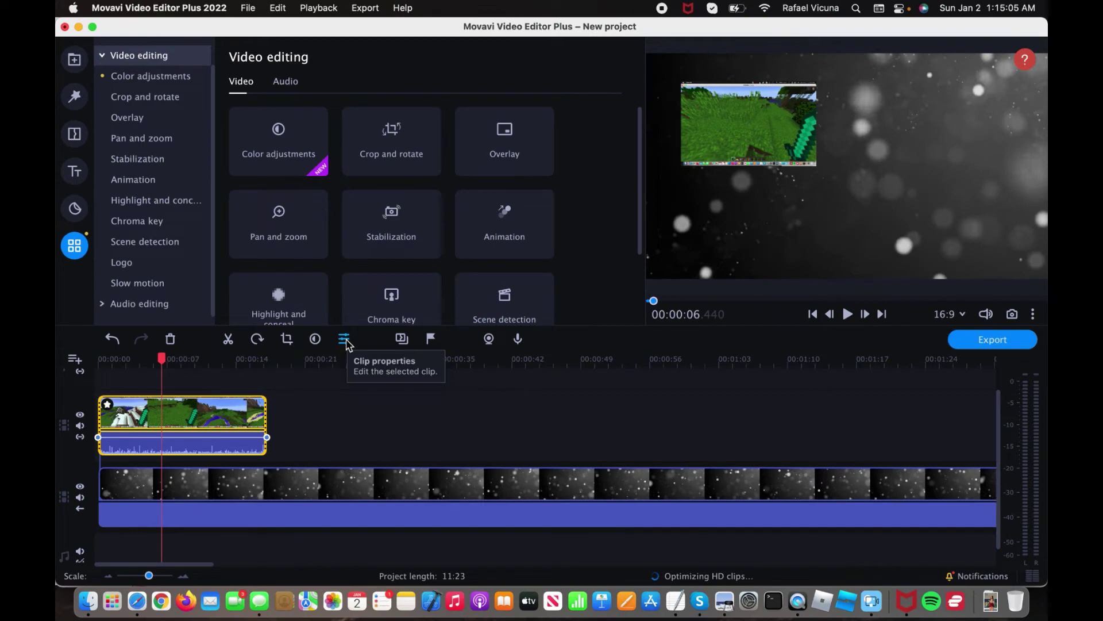
click(344, 340)
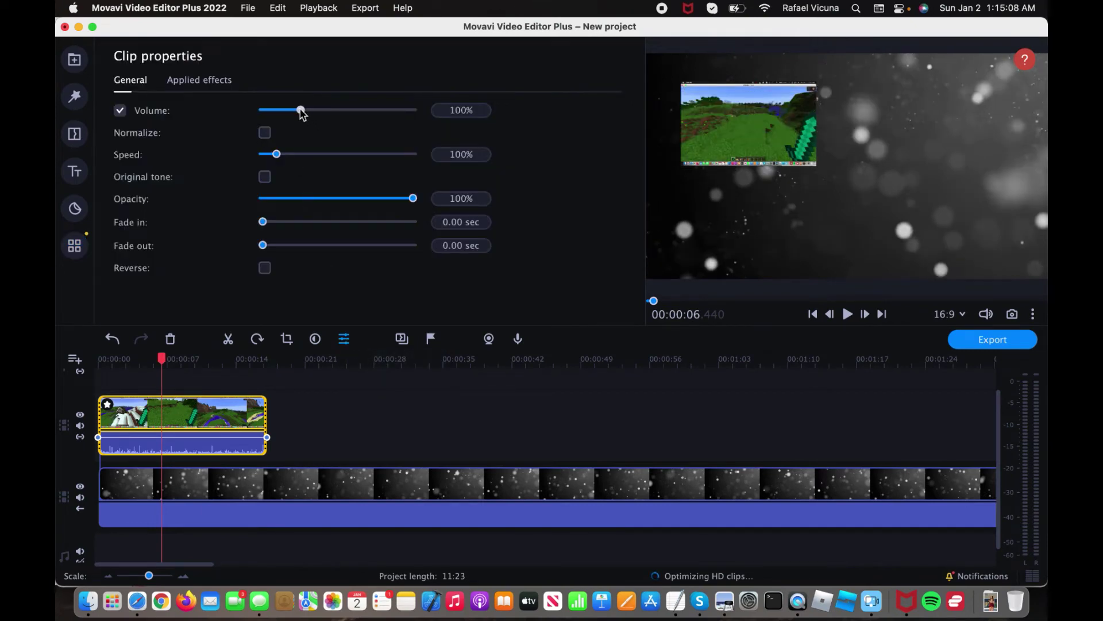
Step: Set the Minecraft clip's volume to 0% and its opacity to 25%
drag(302, 112, 236, 112)
drag(413, 198, 303, 209)
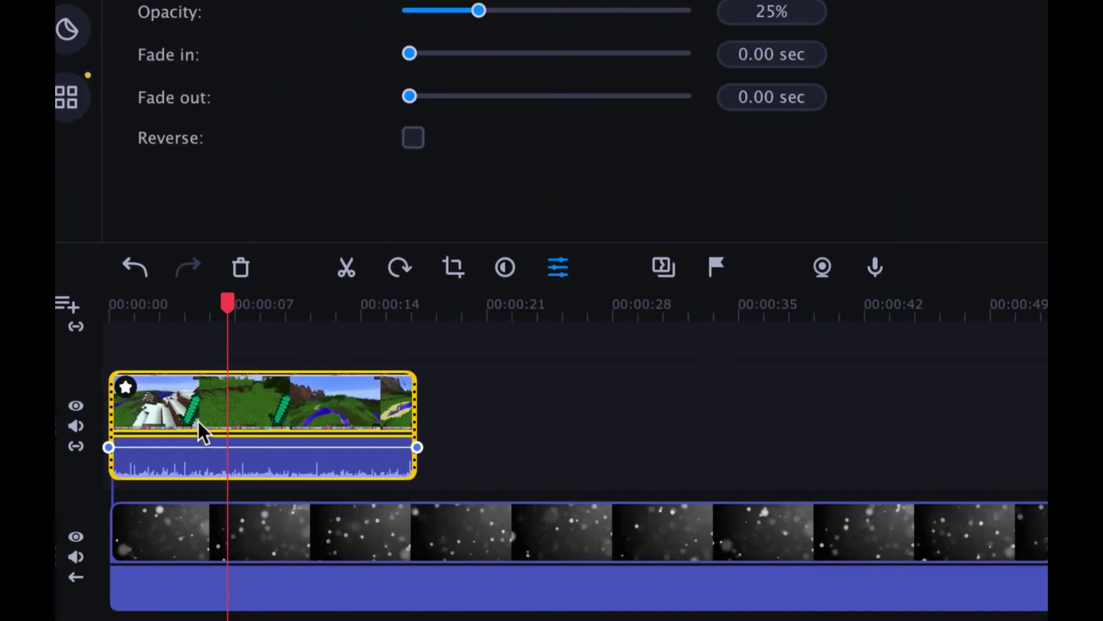
click(210, 402)
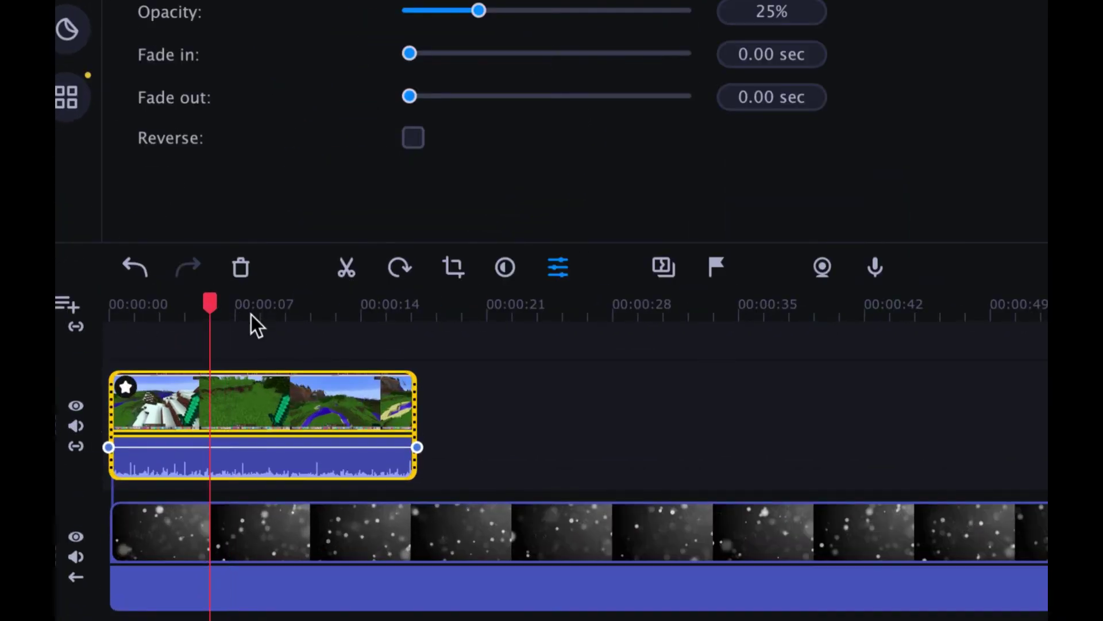
Step: Delete the Minecraft overlay clip and place the Screen Shot image from the Media bin on the overlay track
click(243, 268)
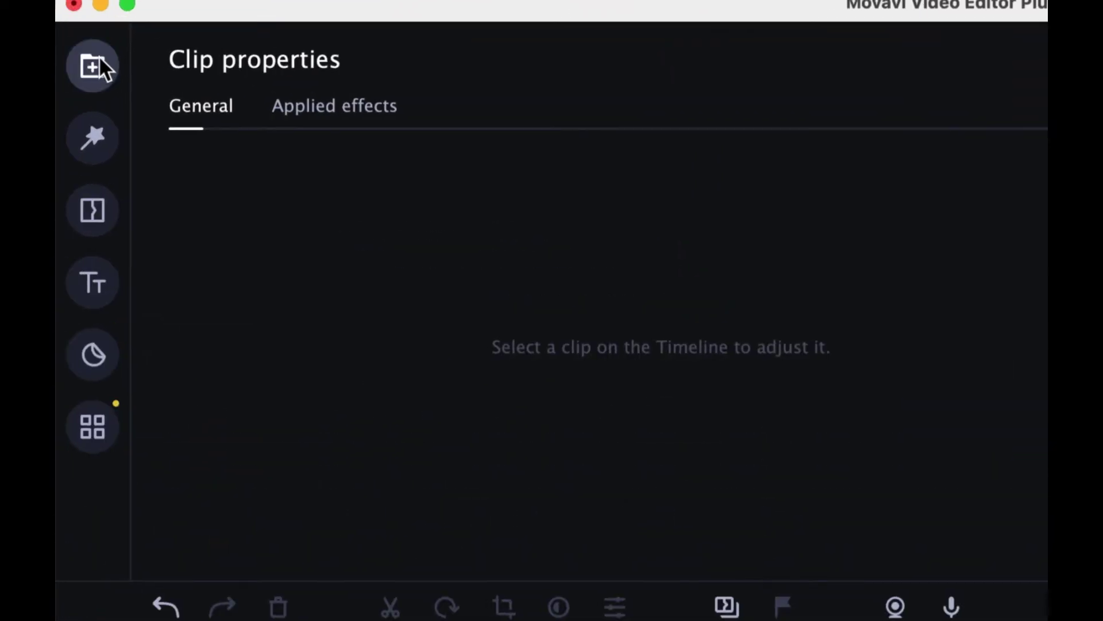
click(79, 56)
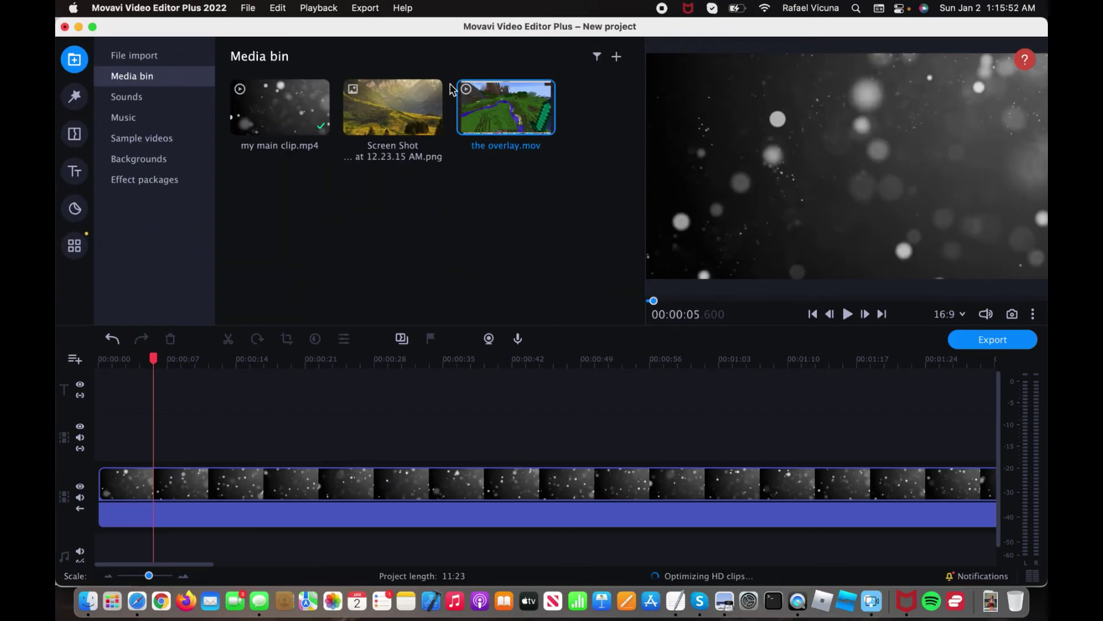
click(390, 104)
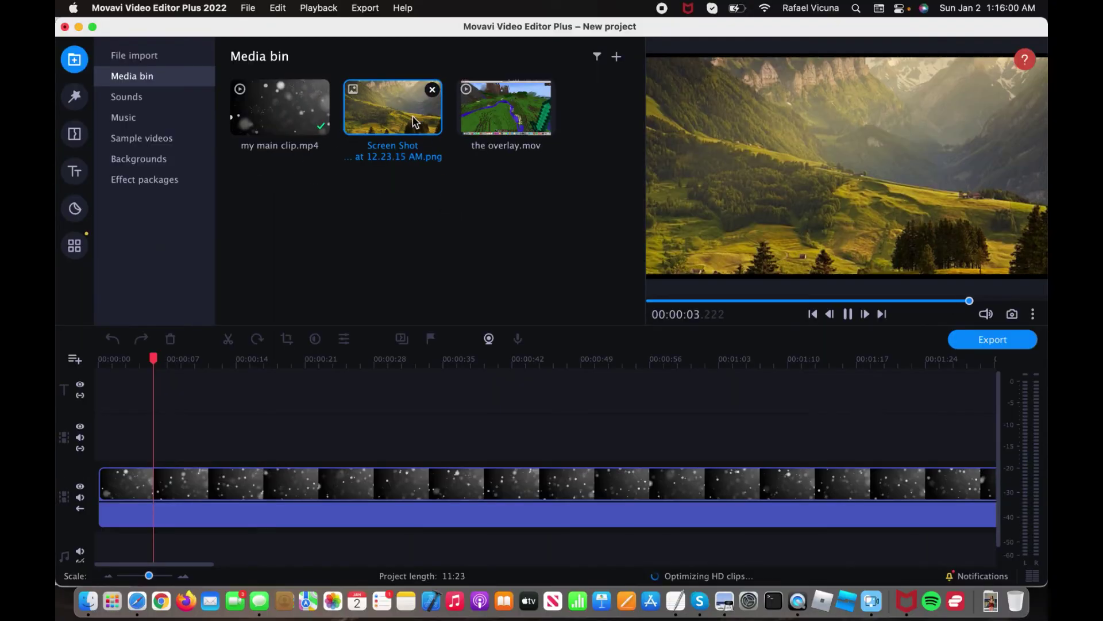
drag(412, 118, 113, 438)
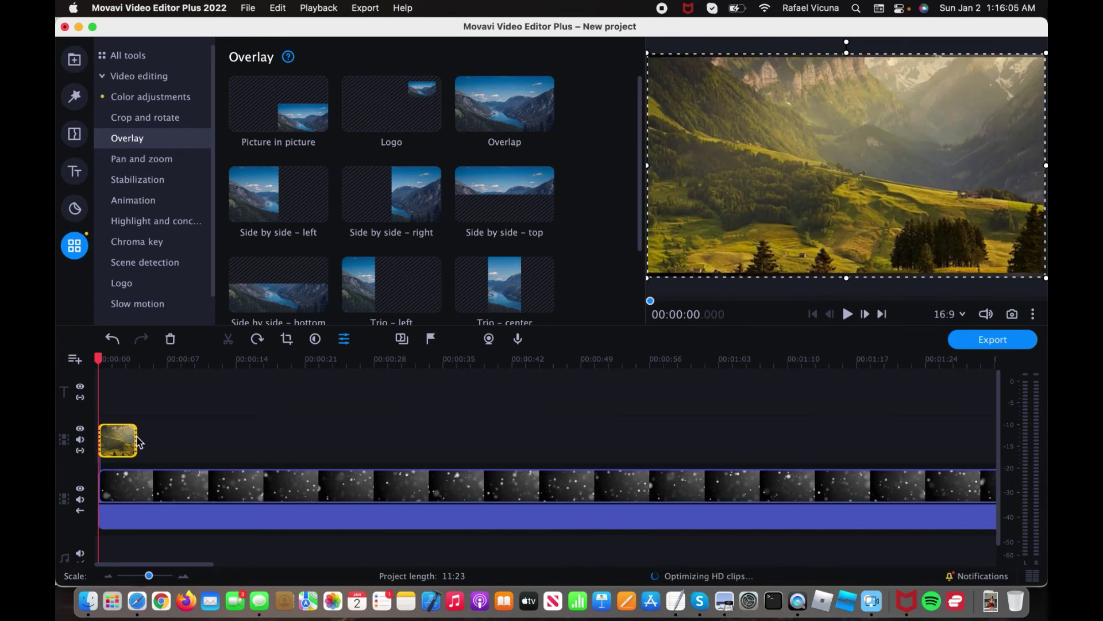
Step: Stretch the Screen Shot image clip so it ends at about 00:00:34
drag(138, 441, 152, 440)
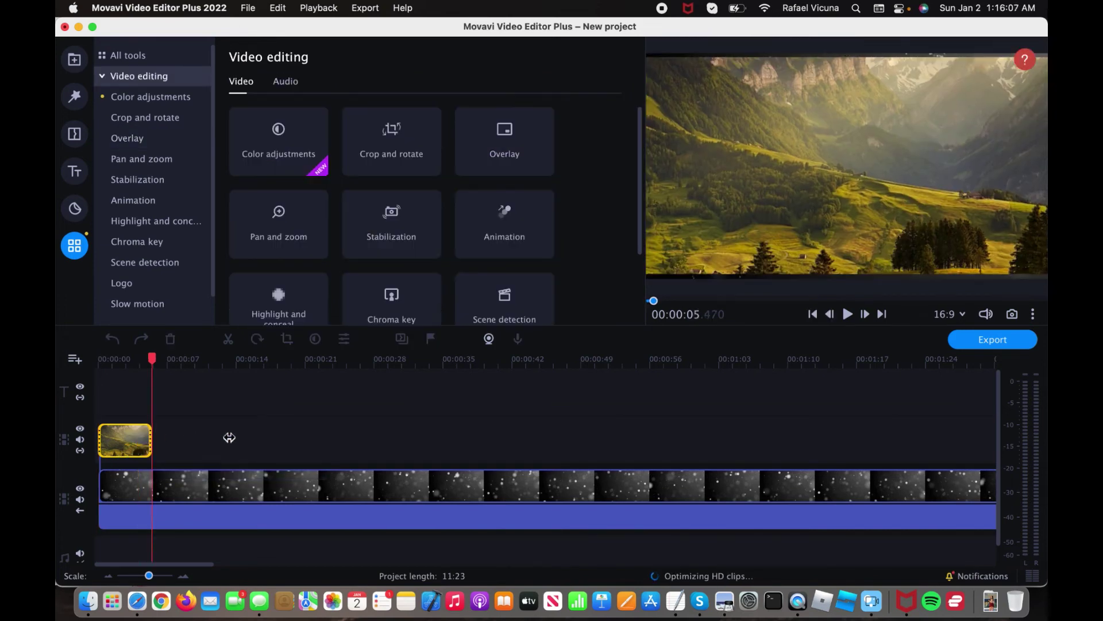
drag(229, 437, 437, 462)
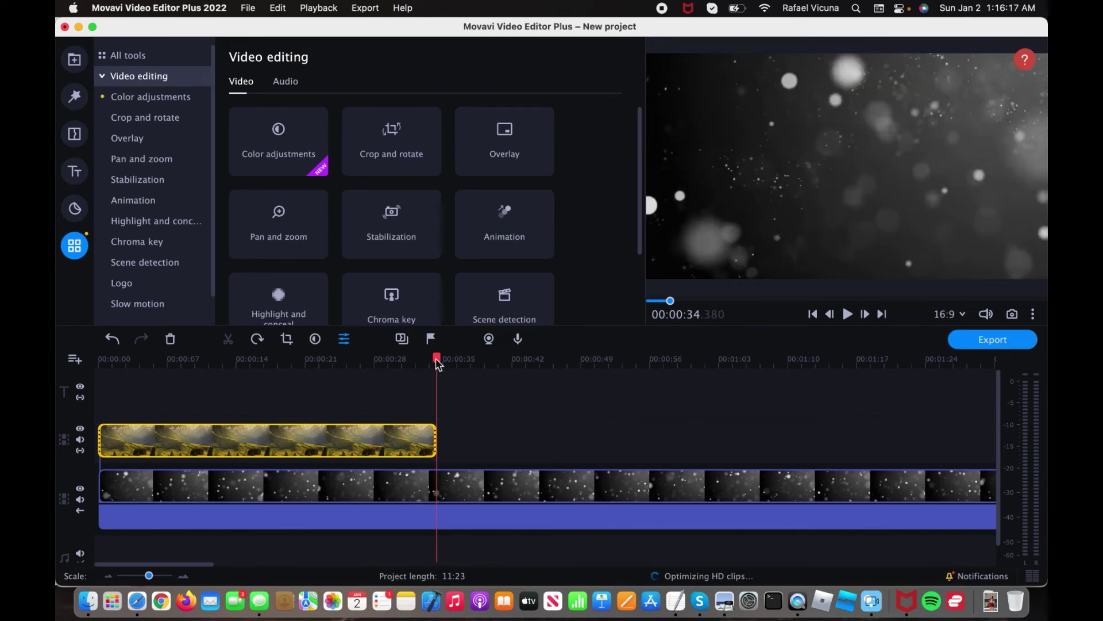
click(174, 443)
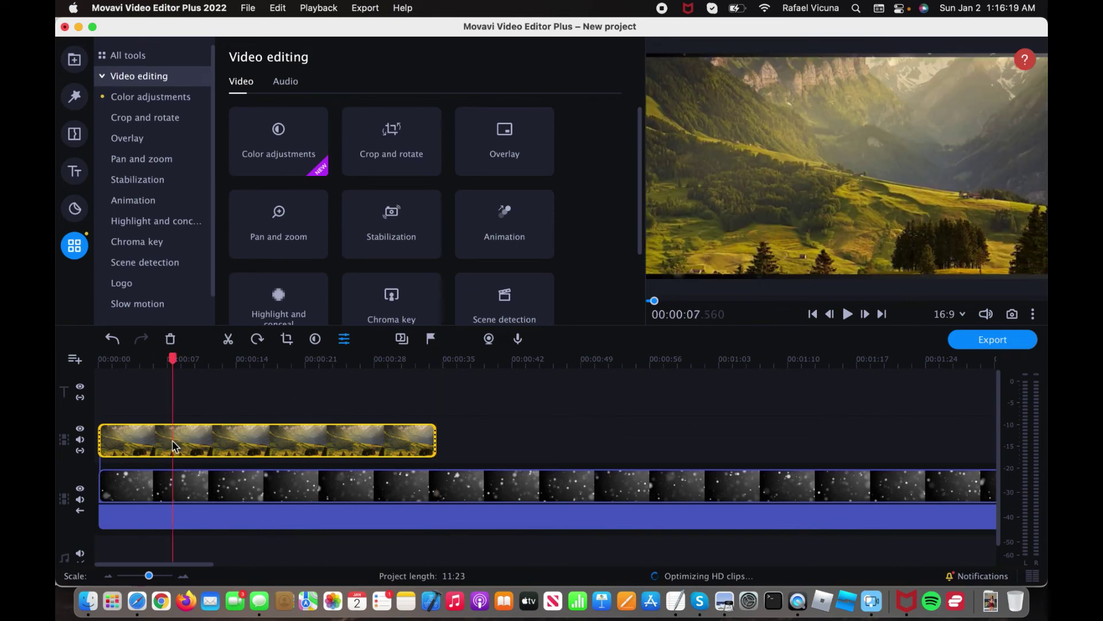
Step: Apply the Picture in picture overlay to the landscape image, nudge the inset up-left, and show its clip properties
click(135, 139)
click(259, 114)
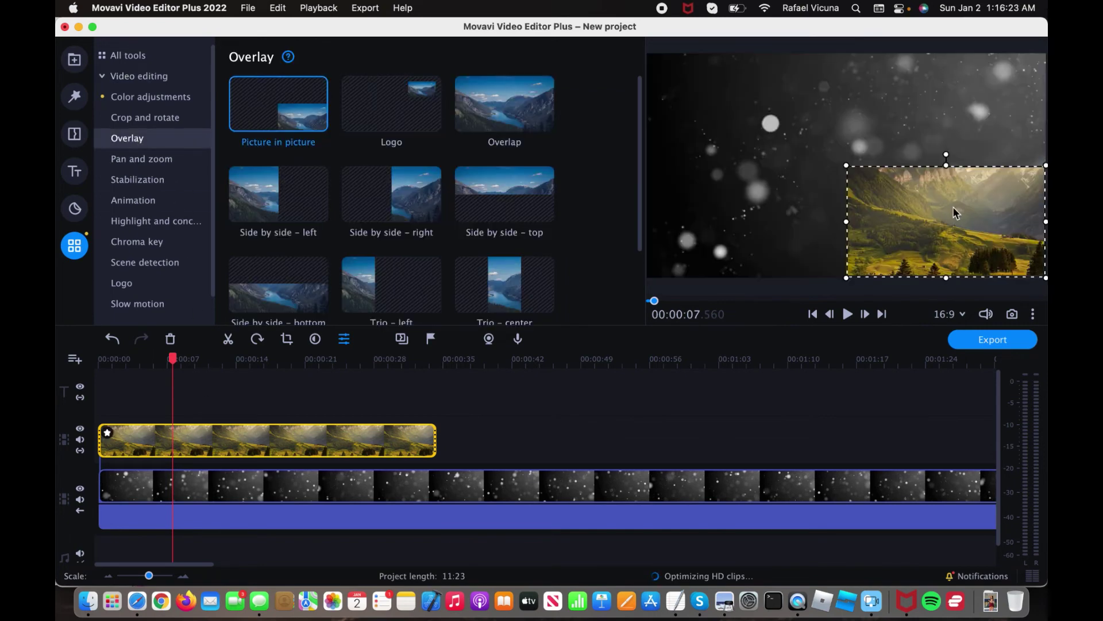
drag(814, 162, 801, 157)
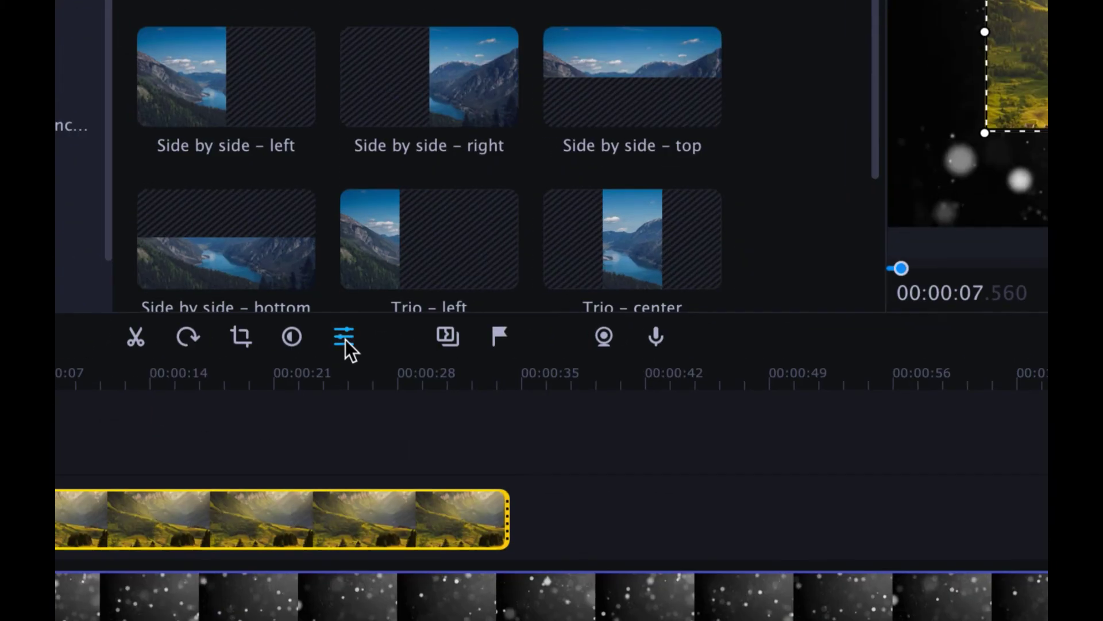
click(345, 337)
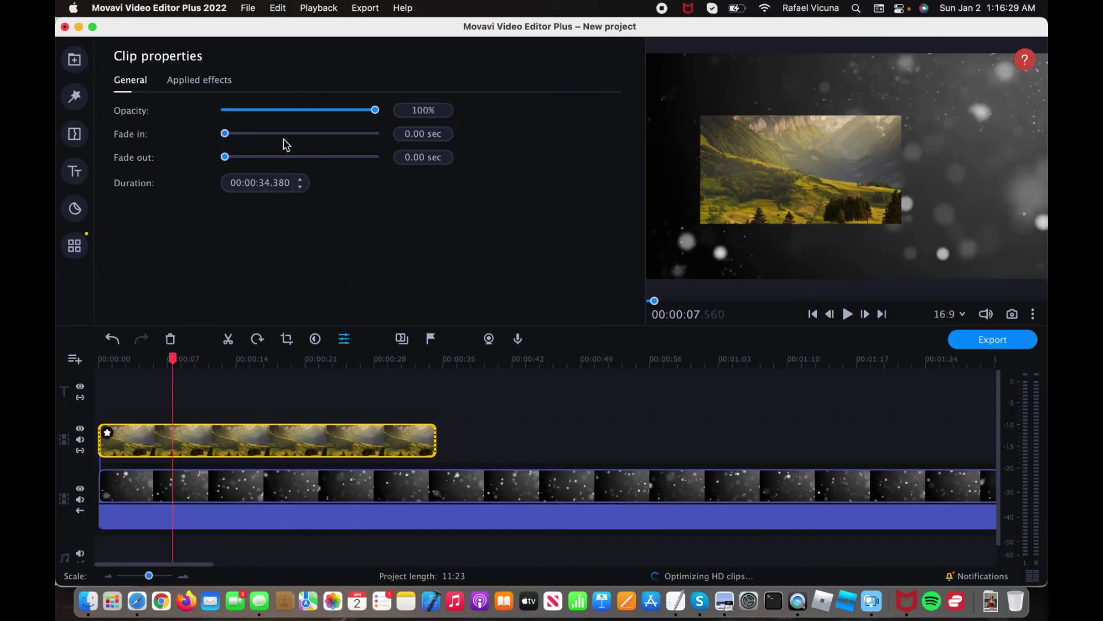